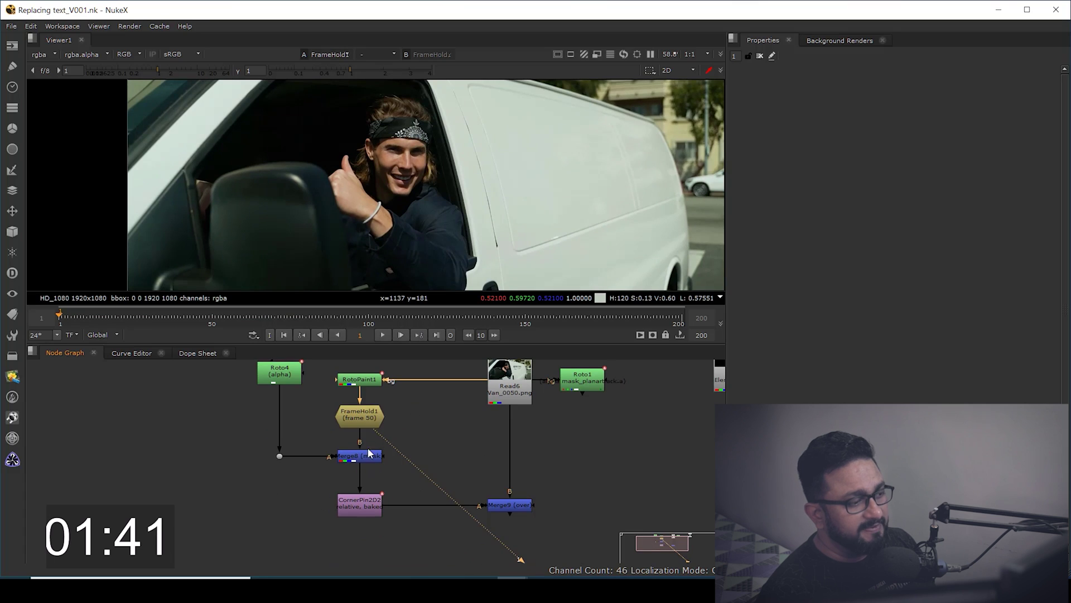
# Compare the masked clean patch, the original van plate and the final Merge9 result in the viewer, and scrub the cleaned-up shot
pyautogui.press('1')
pyautogui.scroll(-1, 369, 458)
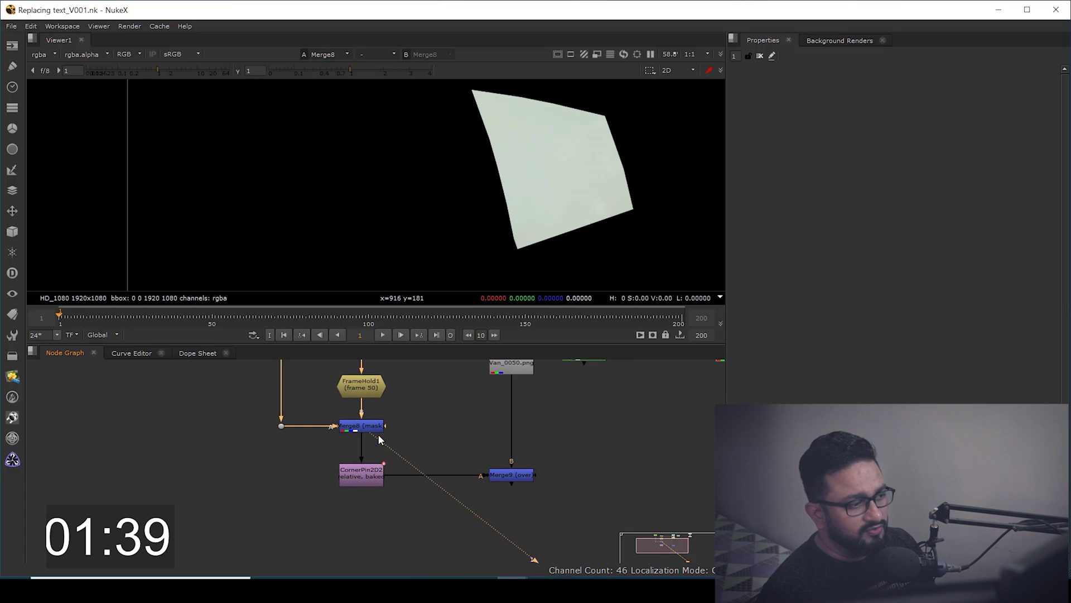
pyautogui.press('1')
pyautogui.moveTo(483, 483); pyautogui.dragTo(450, 554, button='middle')
pyautogui.click(476, 429)
pyautogui.press('1')
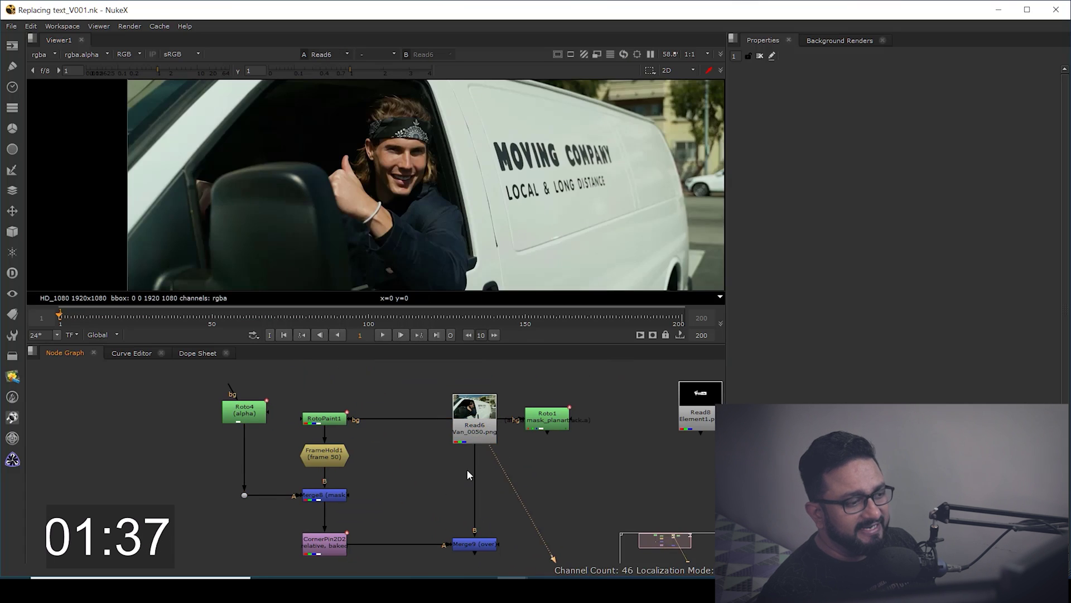
pyautogui.moveTo(466, 470); pyautogui.dragTo(461, 439, button='middle')
pyautogui.click(470, 511)
pyautogui.press('1')
pyautogui.click(477, 498)
pyautogui.moveTo(530, 317); pyautogui.dragTo(436, 321)
pyautogui.click(282, 336)
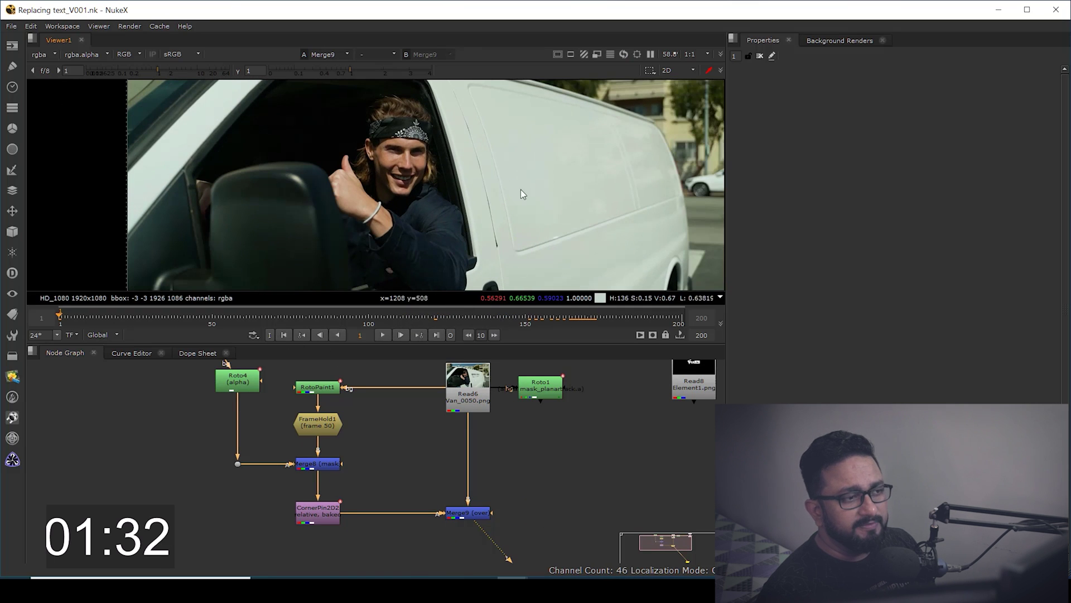
# Examine the Roto1 node's planar-track shape and view the Element1 logo image
pyautogui.moveTo(503, 469); pyautogui.dragTo(442, 522, button='middle')
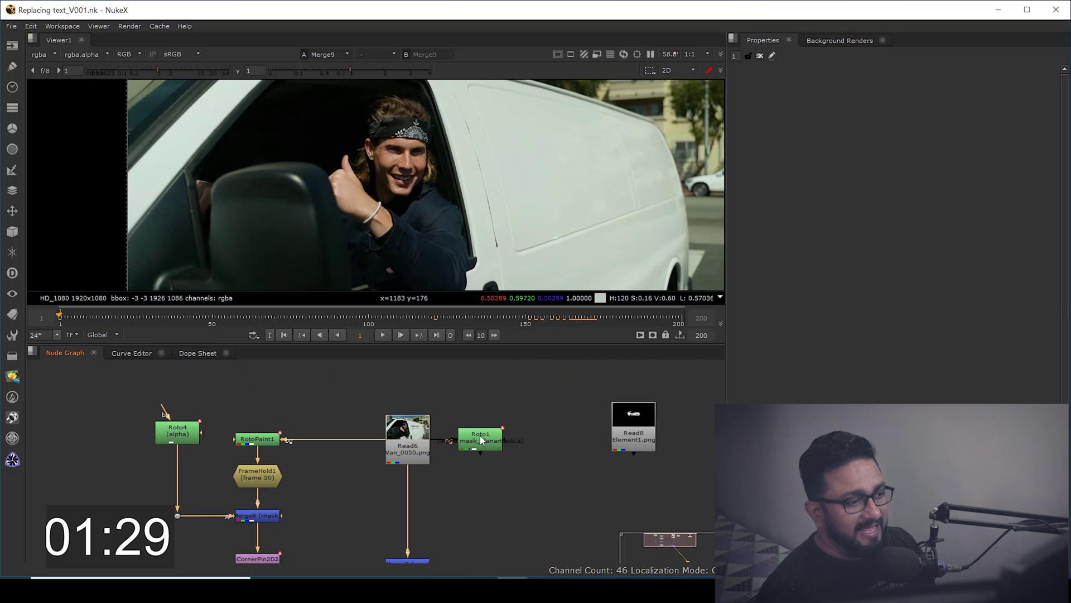
pyautogui.moveTo(480, 435); pyautogui.dragTo(494, 434)
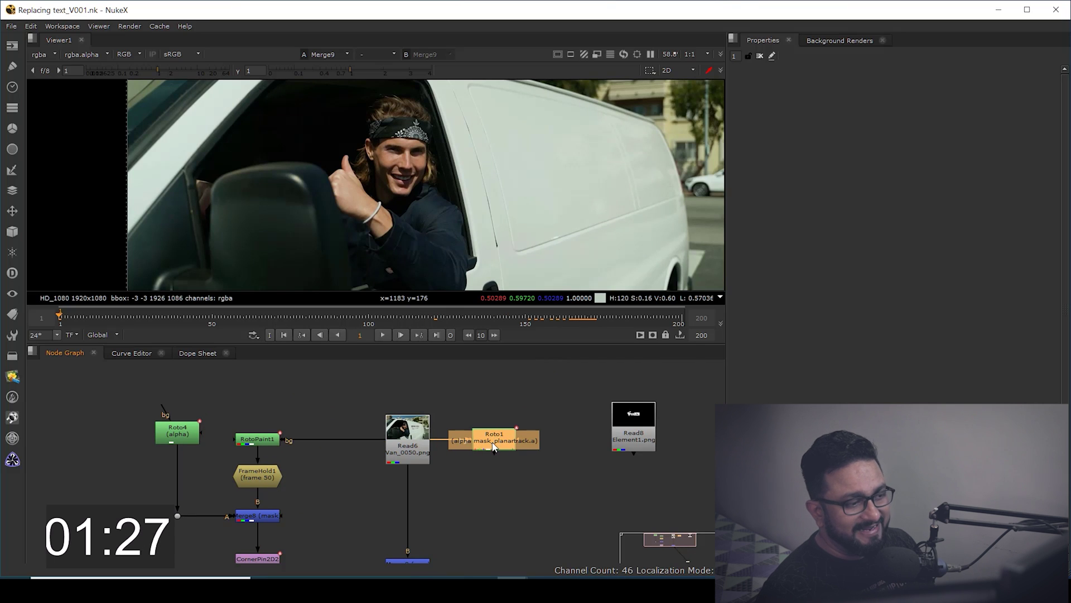
pyautogui.doubleClick(493, 445)
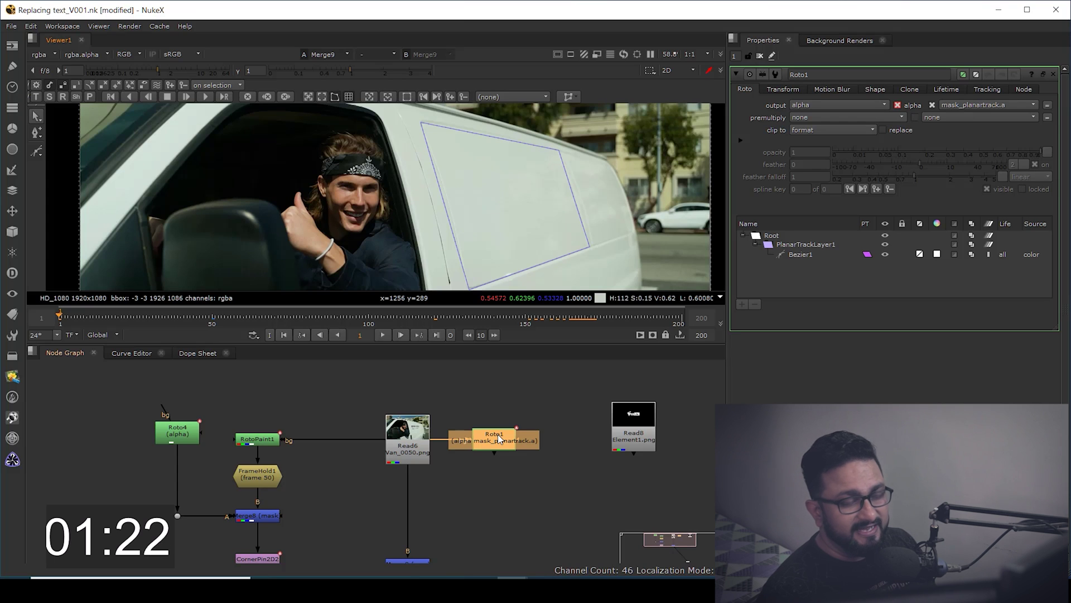
pyautogui.scroll(-4, 460, 434)
pyautogui.click(479, 423)
pyautogui.press('1')
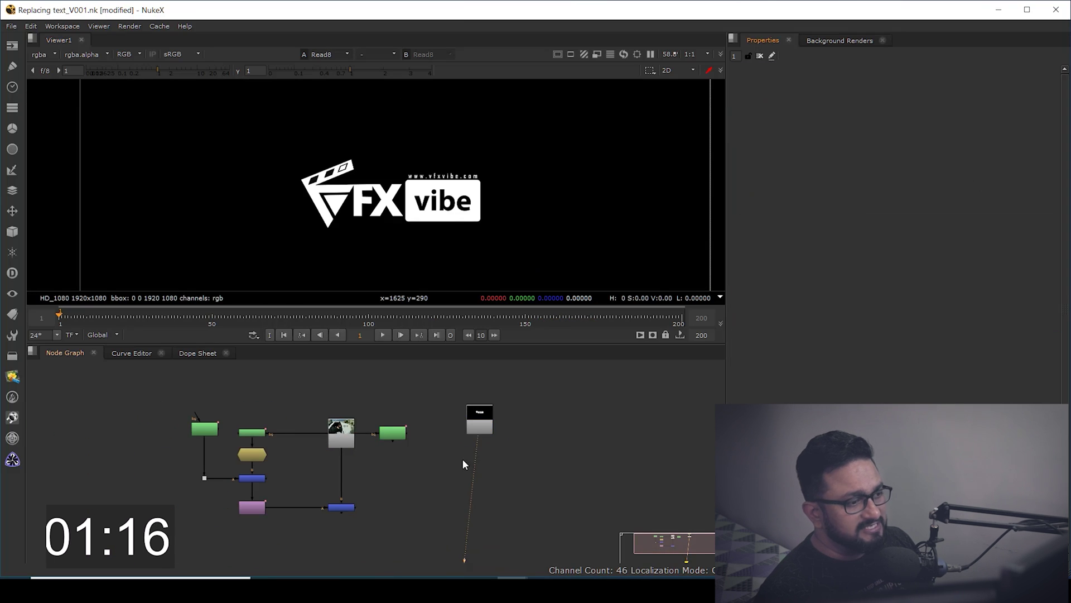
# Export the PlanarTrackLayer1 track of the Roto1 node as a CornerPin2D (absolute, baked) node
pyautogui.scroll(4, 449, 459)
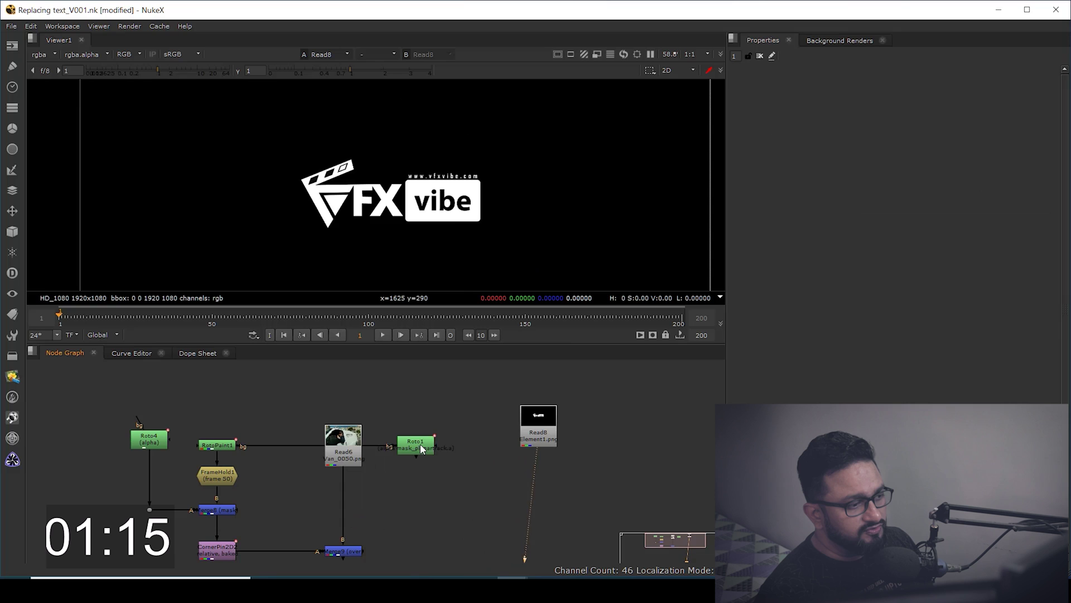
pyautogui.doubleClick(420, 444)
pyautogui.press('1')
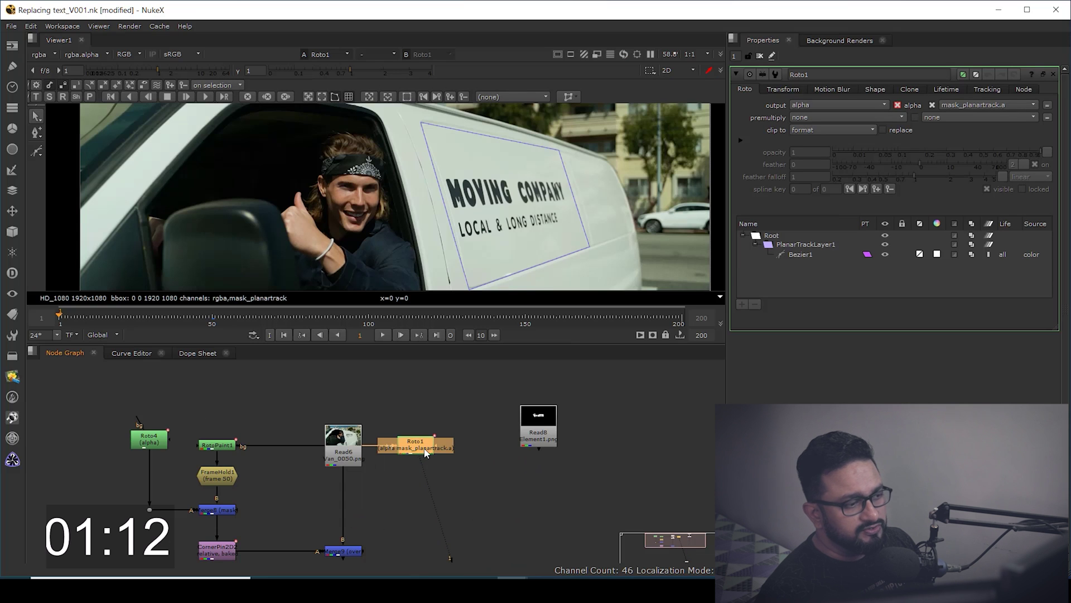
pyautogui.click(801, 246)
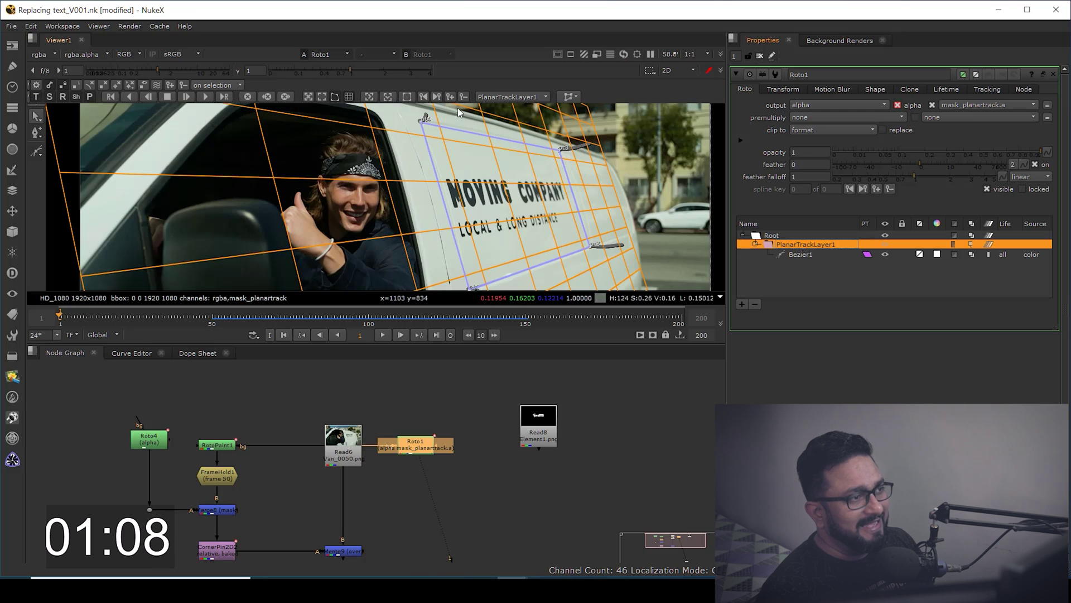
pyautogui.click(570, 98)
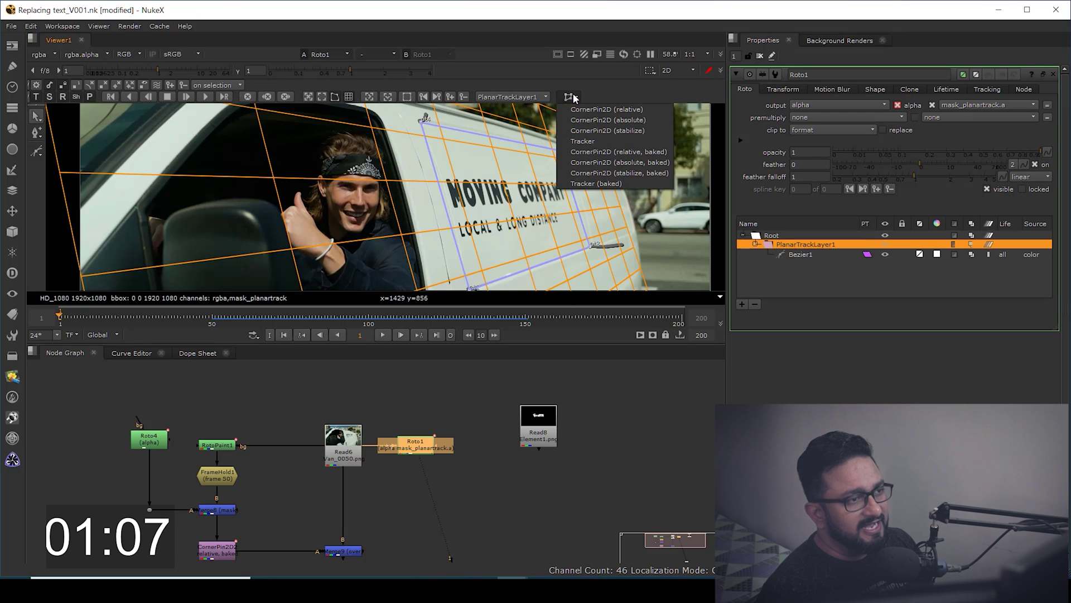
pyautogui.click(621, 165)
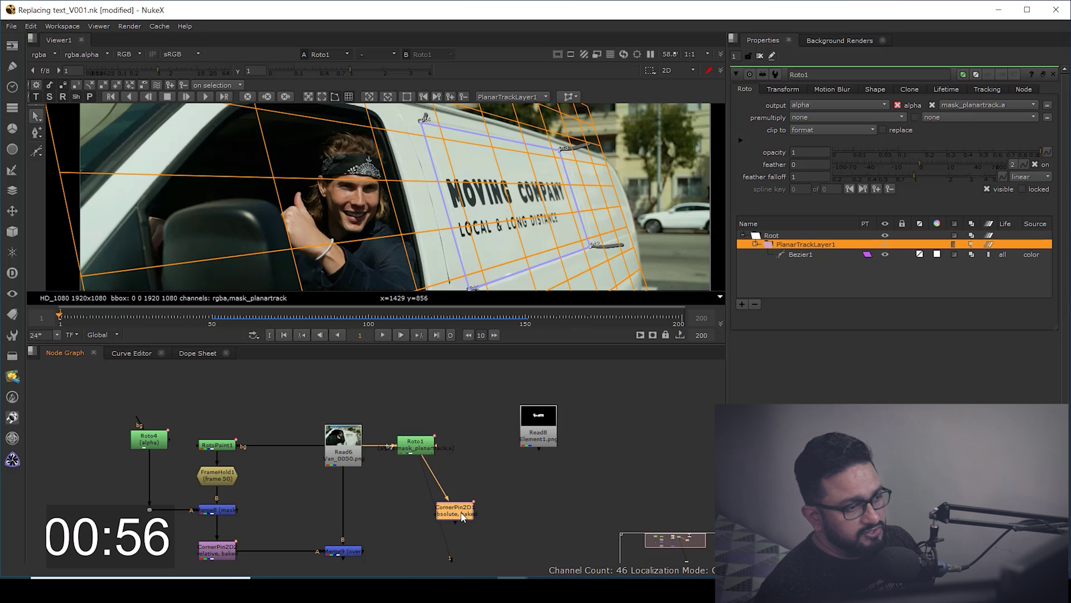
# Connect the new CornerPin2D node beneath the Element1 logo, clear the open node properties, and view the corner pin's output
pyautogui.moveTo(457, 515); pyautogui.dragTo(539, 427)
pyautogui.click(760, 56)
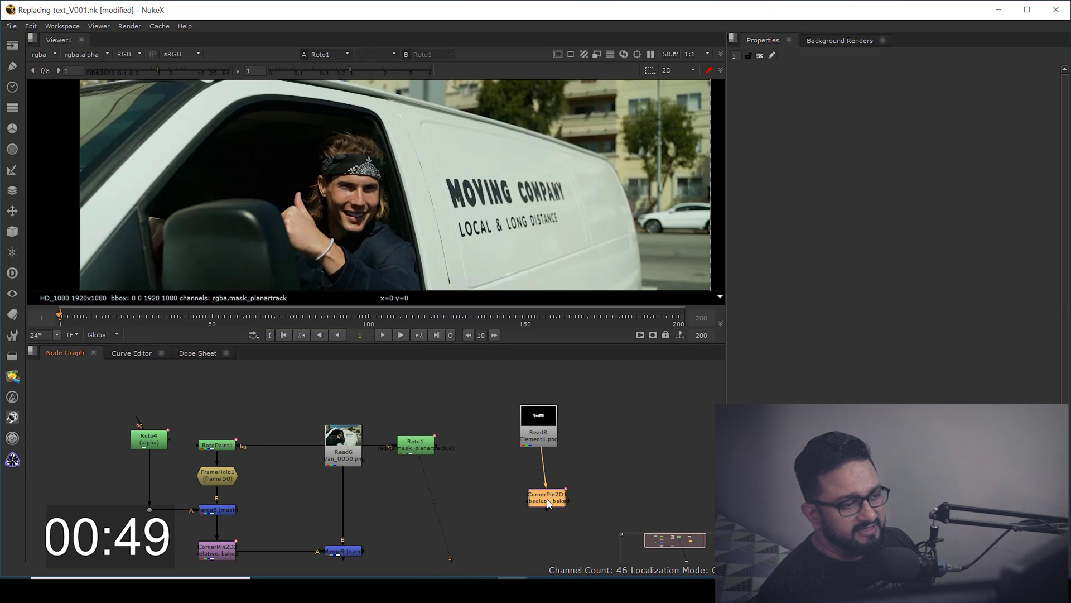
pyautogui.press('1')
# Play back the corner-pinned logo in colour channels to check how it follows the track
pyautogui.scroll(-3, 537, 226)
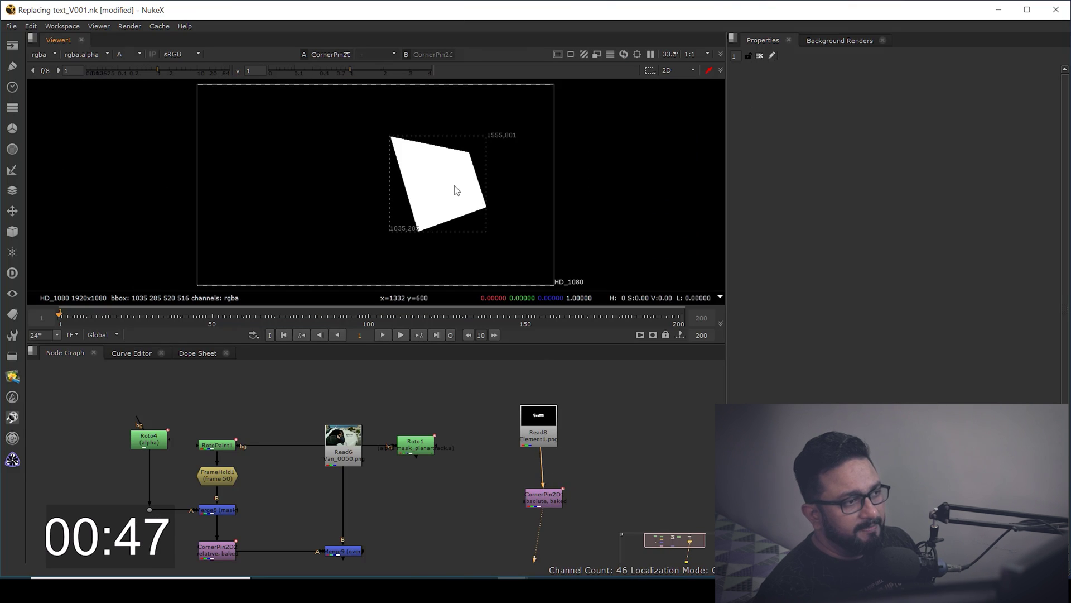
pyautogui.press('a')
pyautogui.click(382, 334)
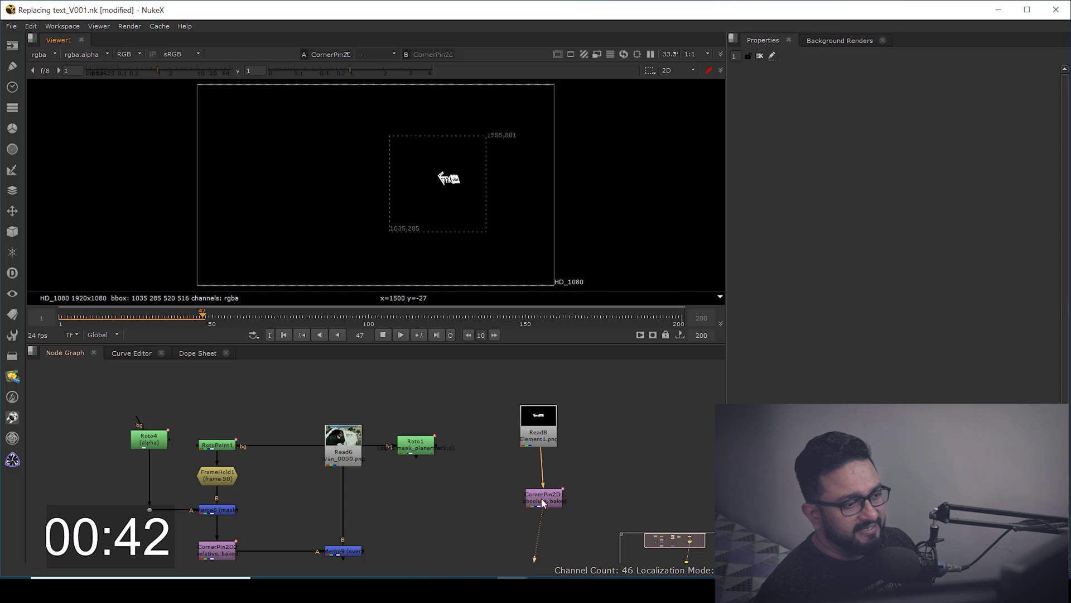
pyautogui.moveTo(542, 502); pyautogui.dragTo(536, 502)
pyautogui.scroll(4, 454, 172)
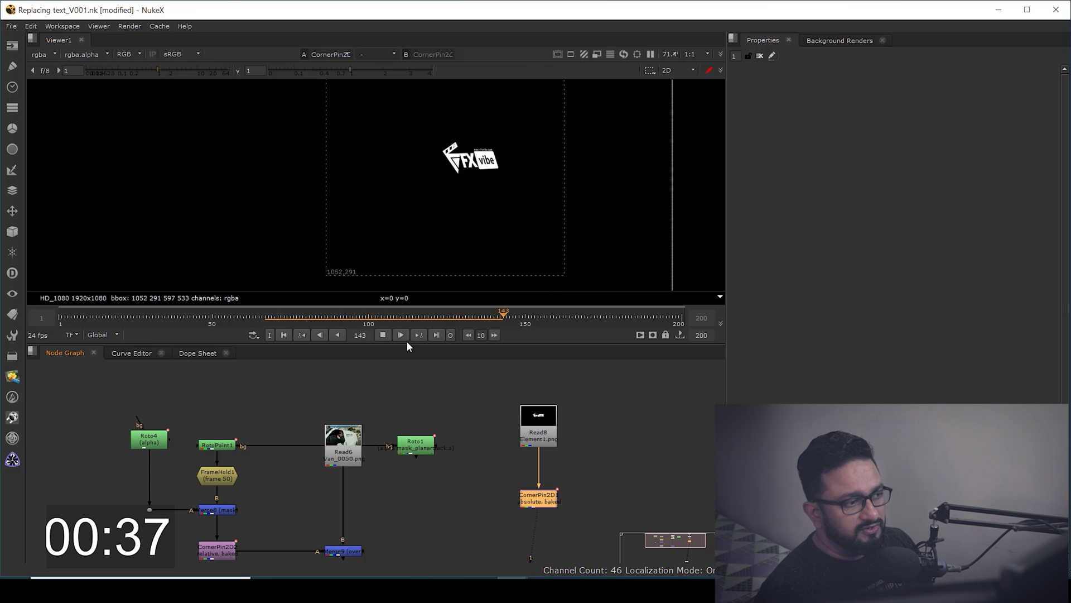
pyautogui.click(384, 336)
# Add a Merge (over) below Merge9, feed the logo's CornerPin2D into its A input through a Dot, and view the merge
pyautogui.moveTo(429, 521); pyautogui.dragTo(440, 472, button='middle')
pyautogui.click(420, 517)
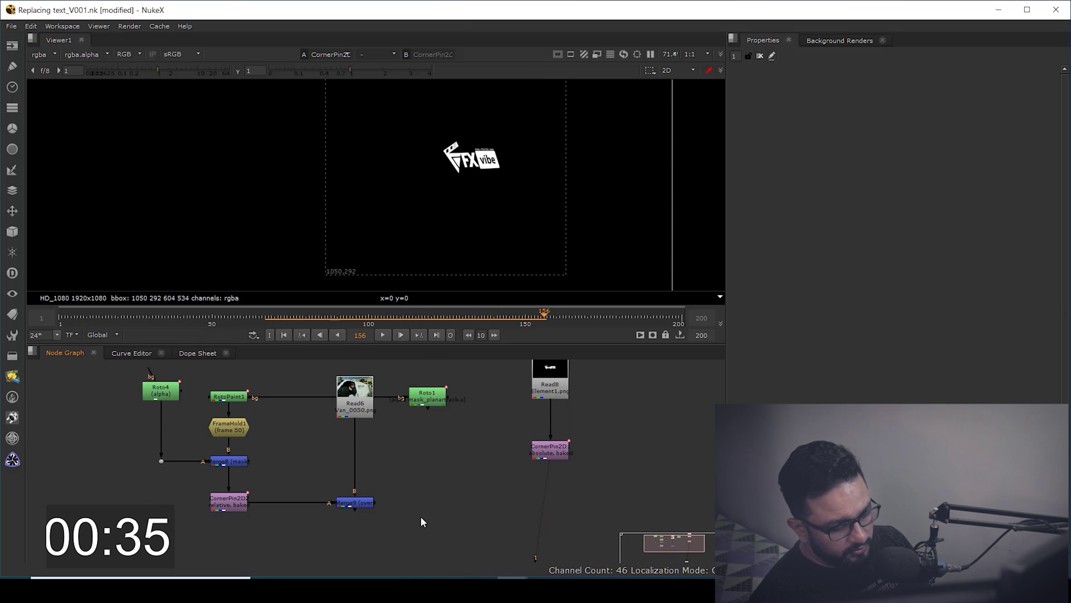
pyautogui.press('m')
pyautogui.moveTo(429, 505); pyautogui.dragTo(344, 564)
pyautogui.click(488, 494)
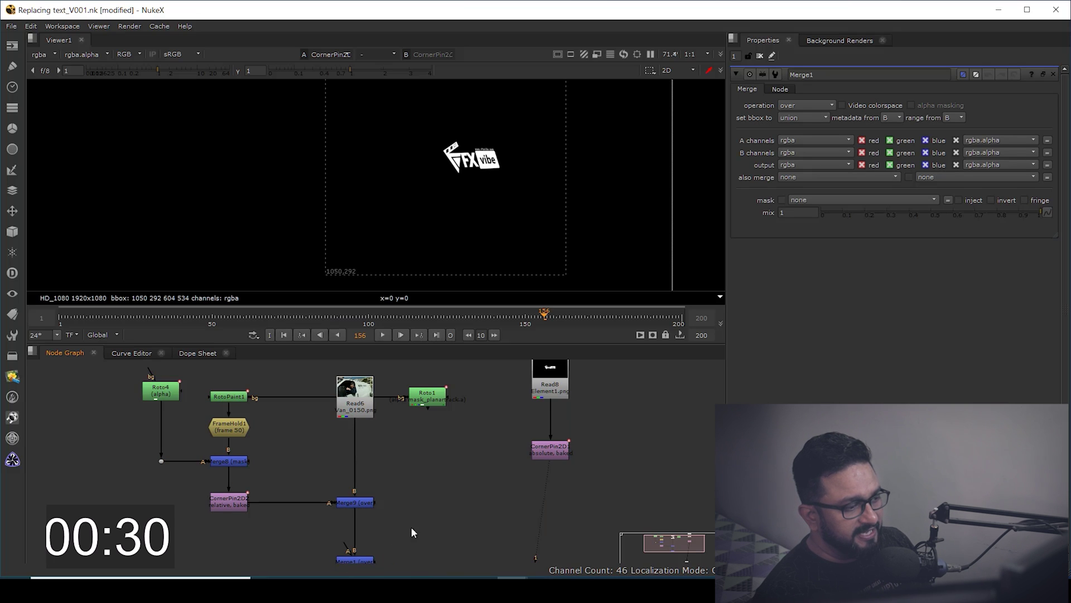
pyautogui.moveTo(541, 455); pyautogui.dragTo(542, 454)
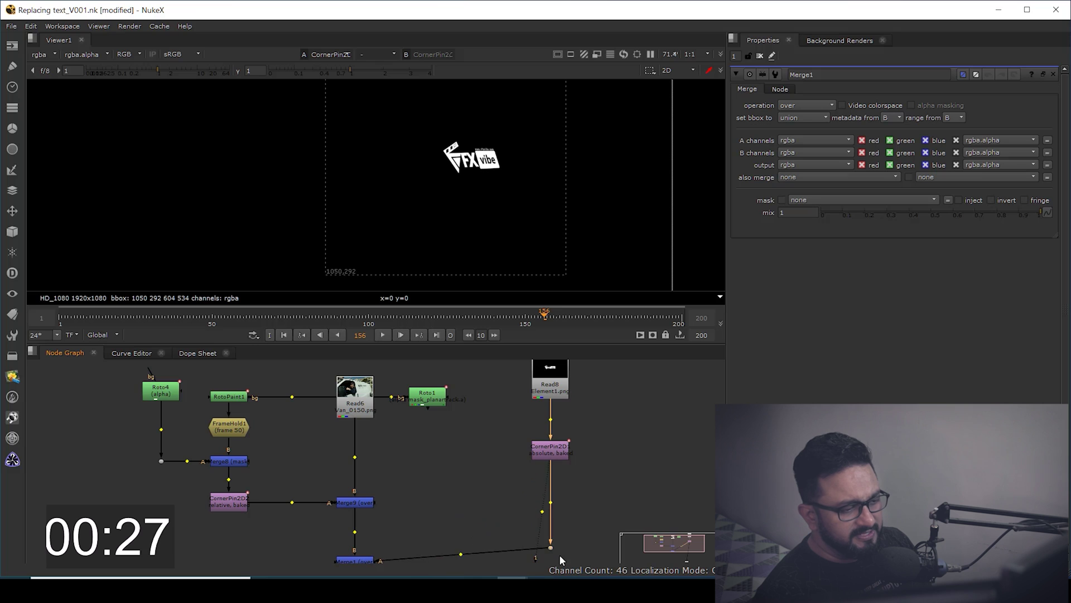
pyautogui.click(355, 560)
pyautogui.press('1')
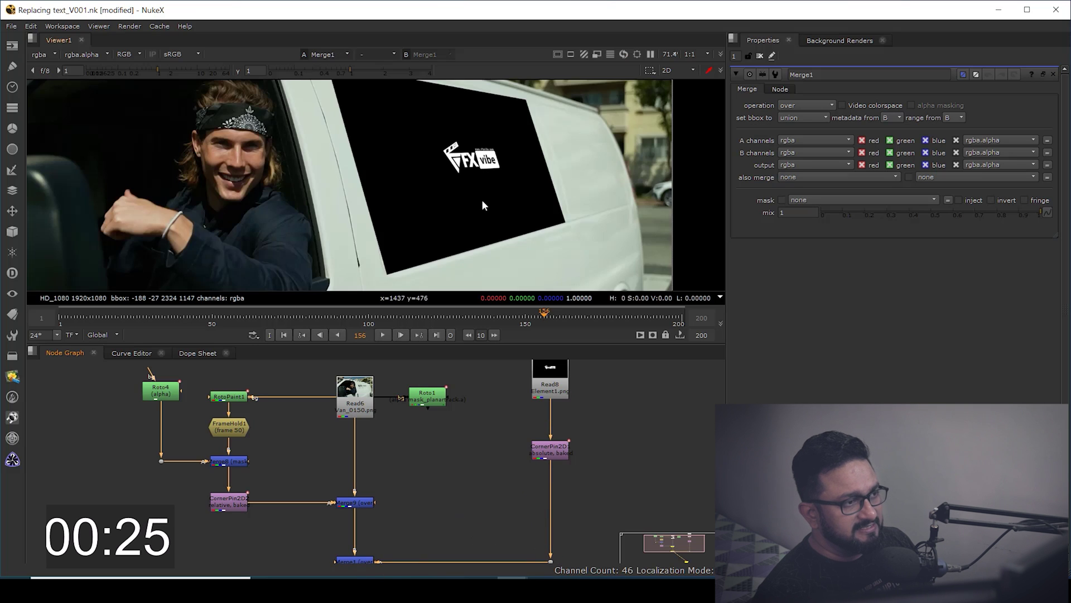
# Play the merged composite from the first frame to check the logo's tracking on the van, and go to frame 106
pyautogui.moveTo(496, 228)
pyautogui.mouseDown(button='middle')
pyautogui.moveTo(498, 199)
pyautogui.moveTo(507, 215)
pyautogui.mouseUp(button='middle')
pyautogui.scroll(-2, 497, 198)
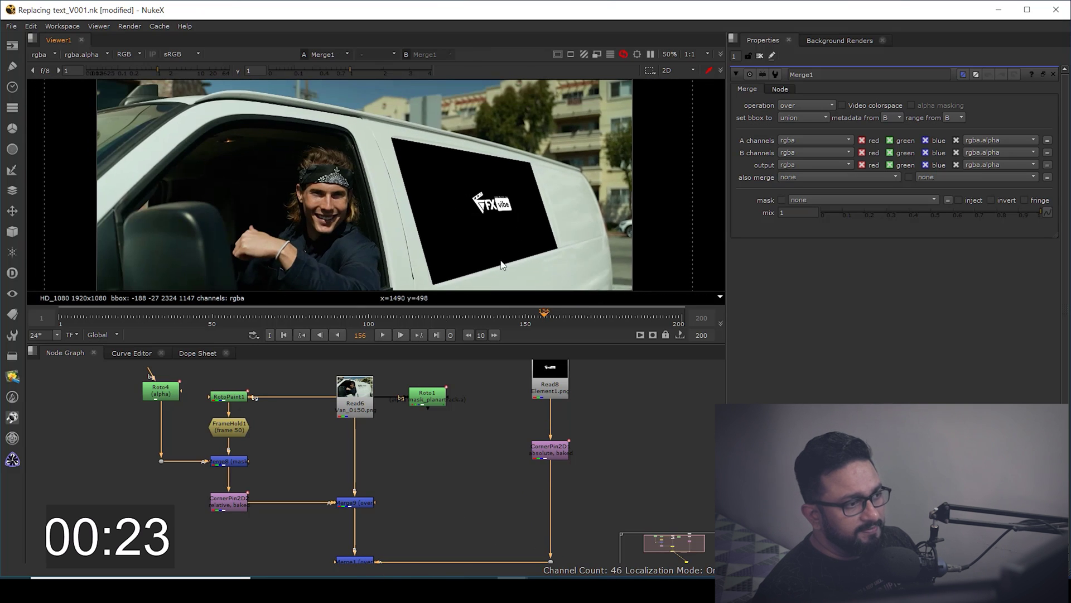
pyautogui.click(284, 334)
pyautogui.click(378, 336)
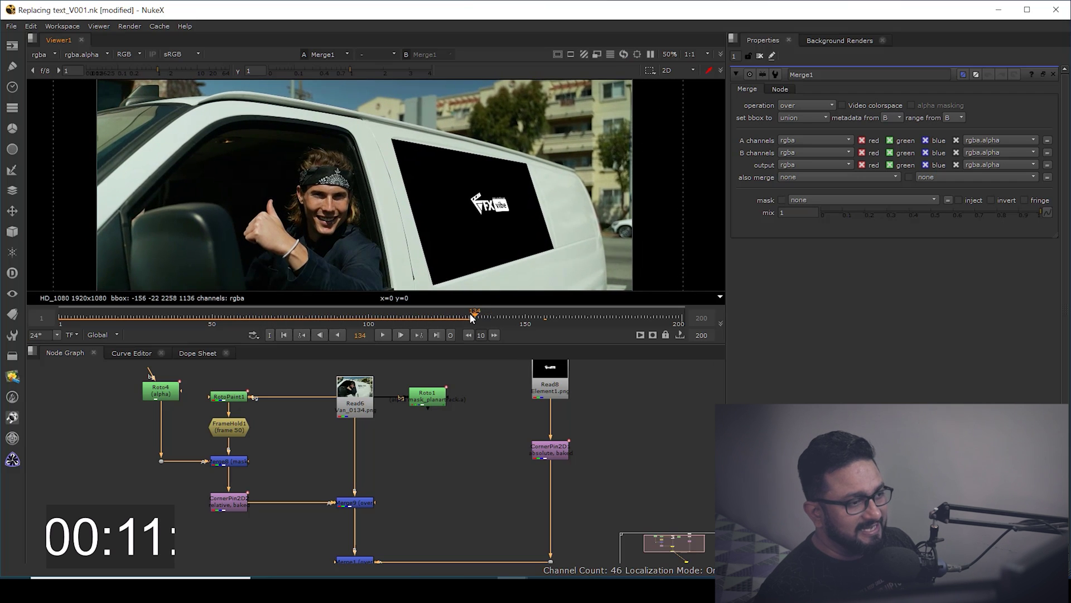
pyautogui.click(389, 318)
# Inspect the black levels of the original plate's lettering with the viewer gain raised to 21, and reset the gain
pyautogui.click(355, 394)
pyautogui.press('1')
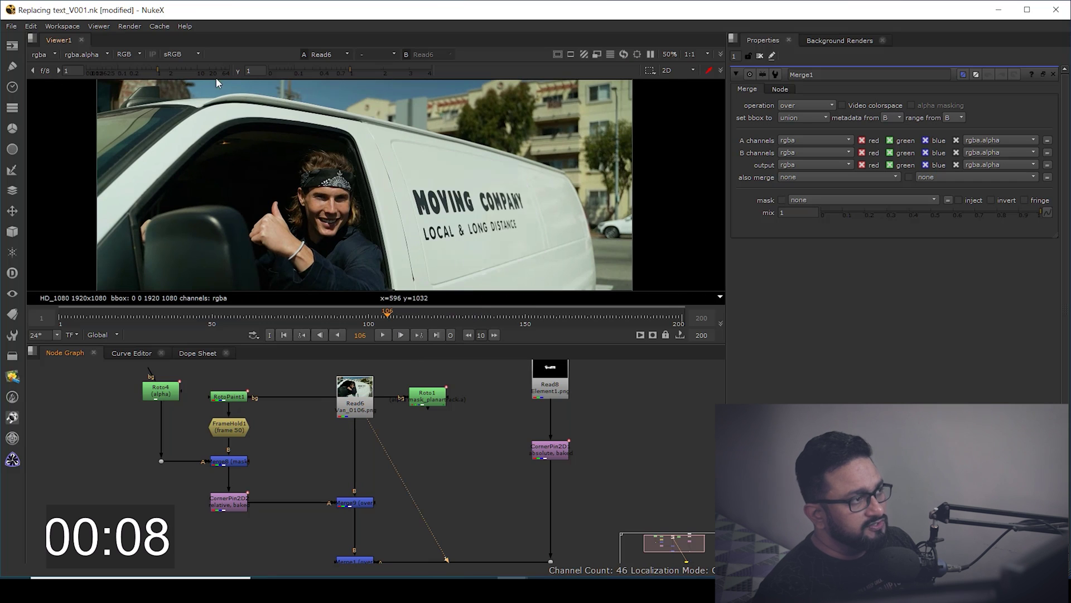
pyautogui.moveTo(177, 76); pyautogui.dragTo(209, 73)
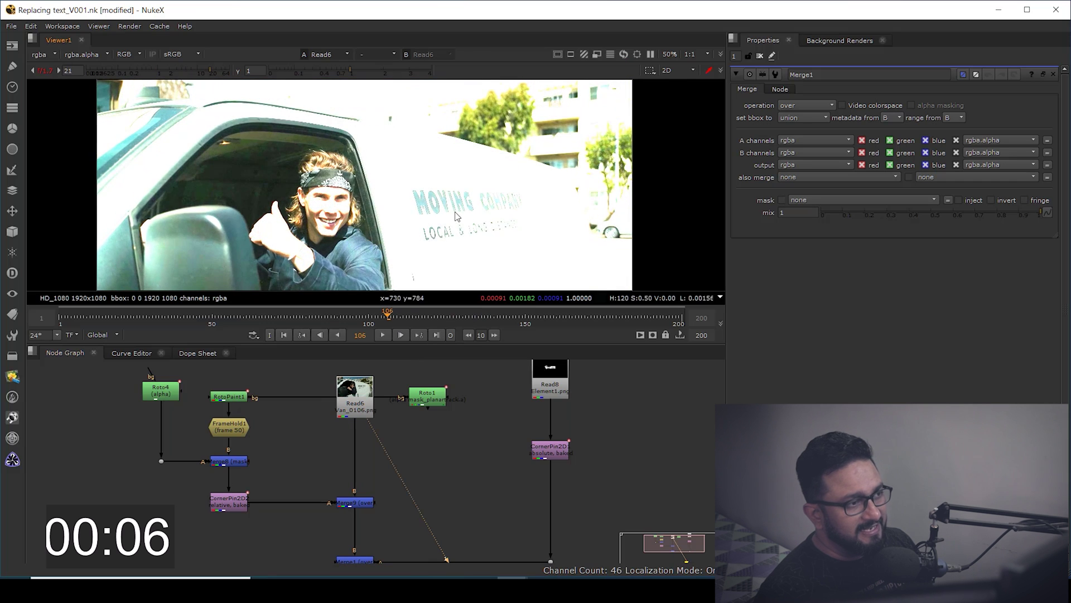
pyautogui.scroll(2, 453, 188)
pyautogui.keyDown('ctrl'); pyautogui.click(165, 72); pyautogui.keyUp('ctrl')
# Insert a Grade node directly below the logo's CornerPin2D node
pyautogui.moveTo(522, 443); pyautogui.dragTo(504, 443, button='middle')
pyautogui.click(526, 451)
pyautogui.moveTo(527, 456); pyautogui.dragTo(527, 455)
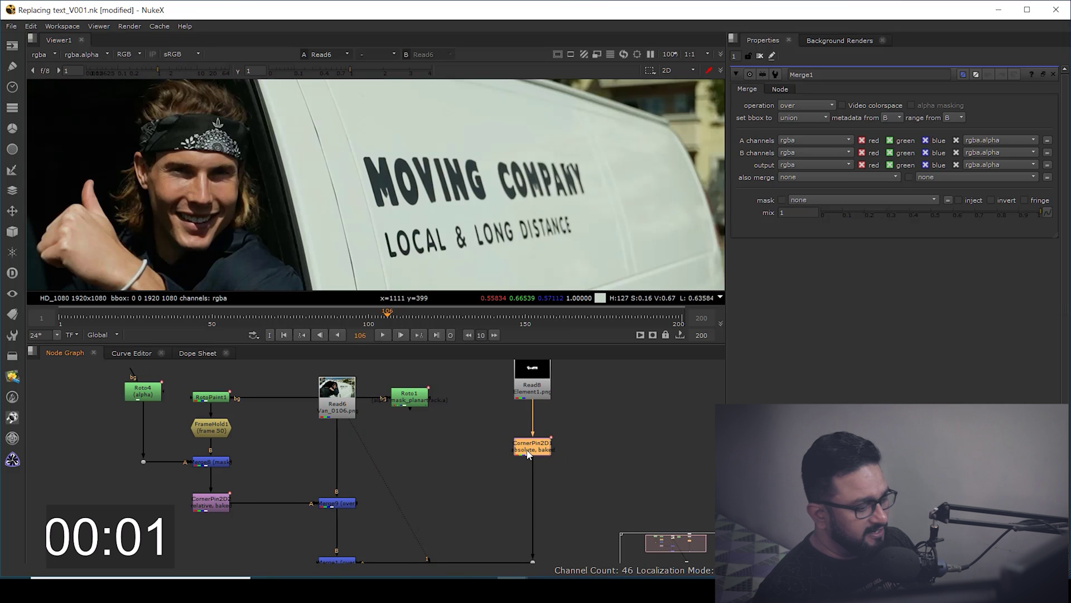
pyautogui.press('g')
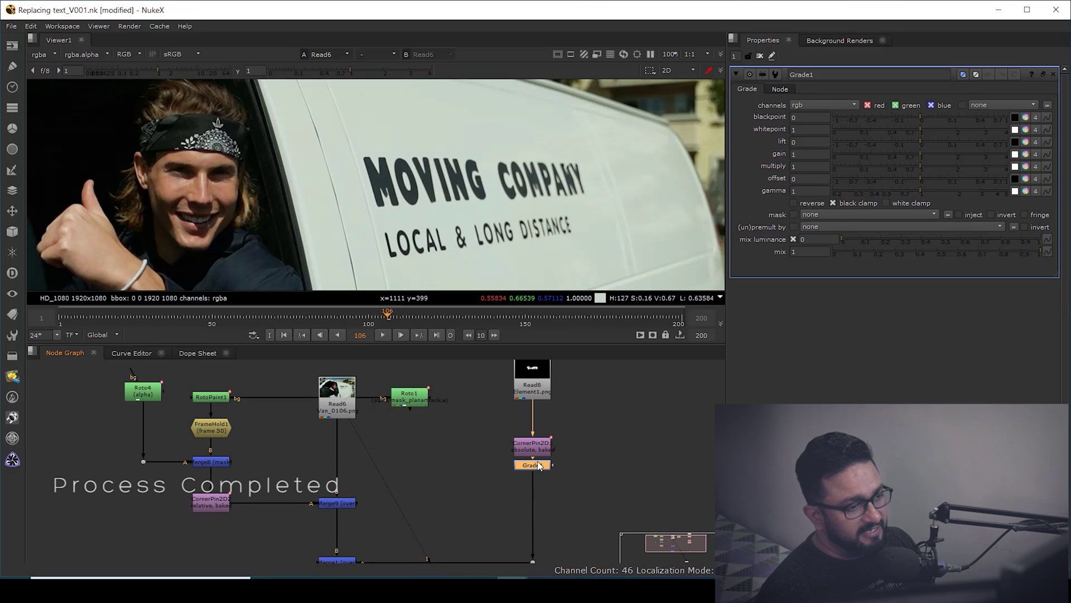
# Raise the viewer gain to 25 and display the logo merge to compare its blacks with the plate
pyautogui.moveTo(208, 70); pyautogui.dragTo(214, 69)
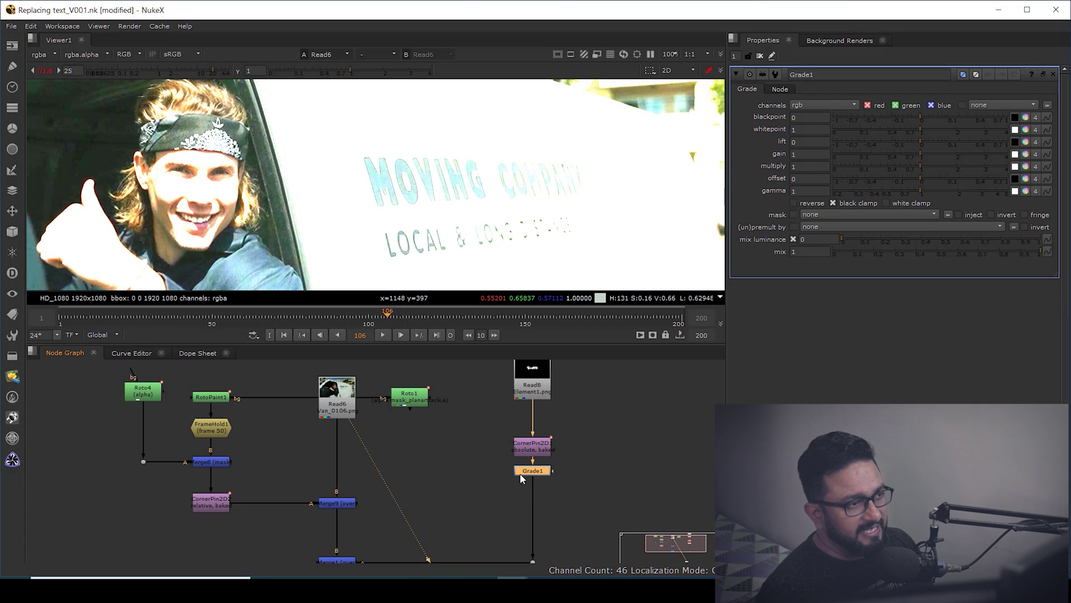
pyautogui.press('1')
pyautogui.moveTo(422, 540); pyautogui.dragTo(407, 458, button='middle')
pyautogui.moveTo(407, 458); pyautogui.dragTo(240, 526)
pyautogui.press('1')
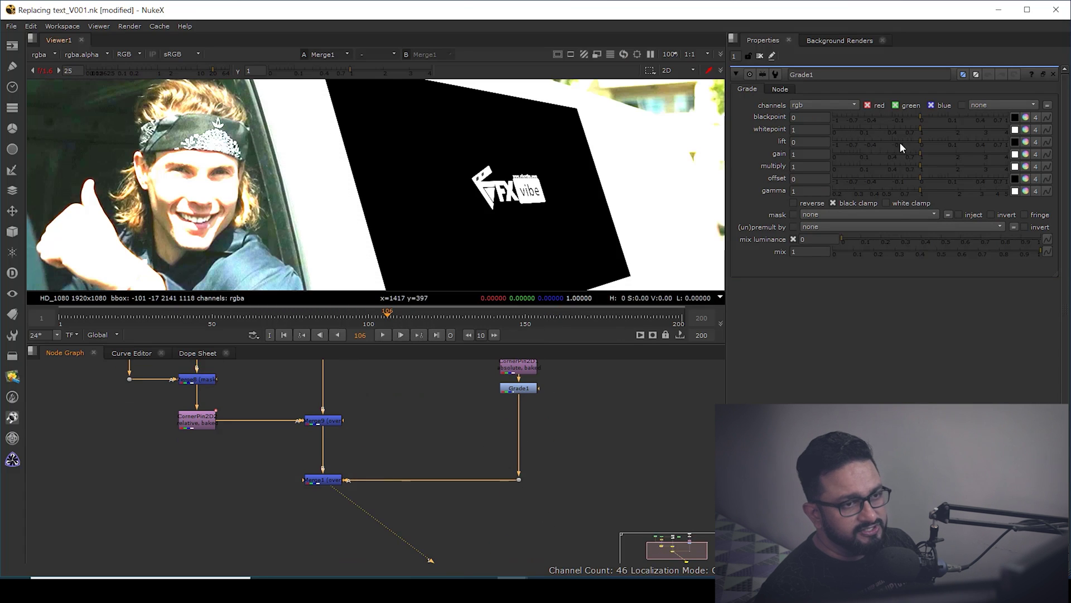
pyautogui.moveTo(591, 222); pyautogui.dragTo(593, 256, button='middle')
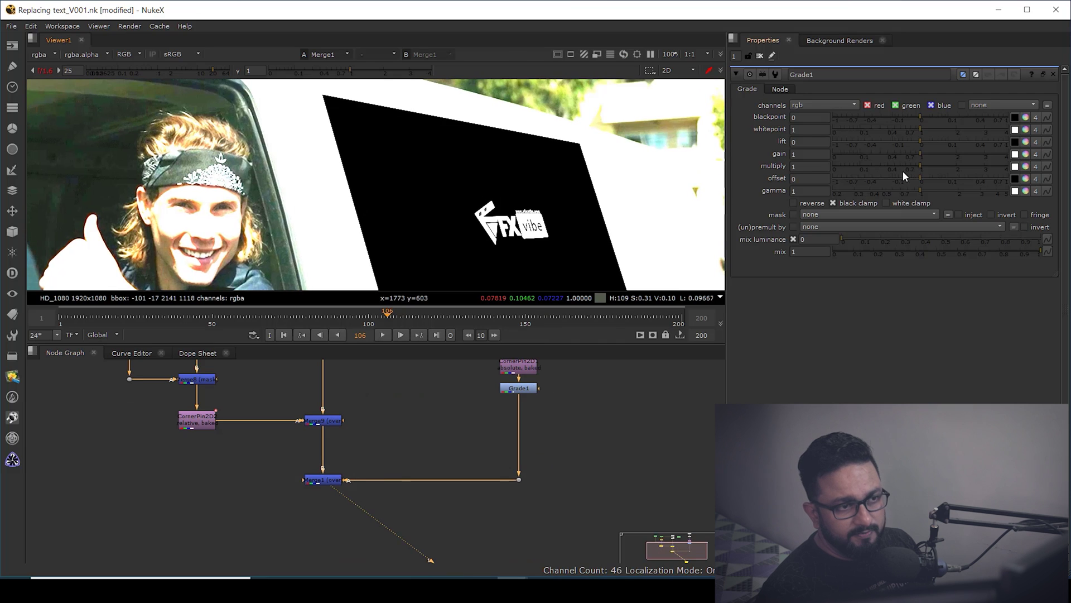
# Set the Grade node's lift to 0.004 green and 0.006 blue to match the plate's blacks, and close the colour picker
pyautogui.click(1026, 142)
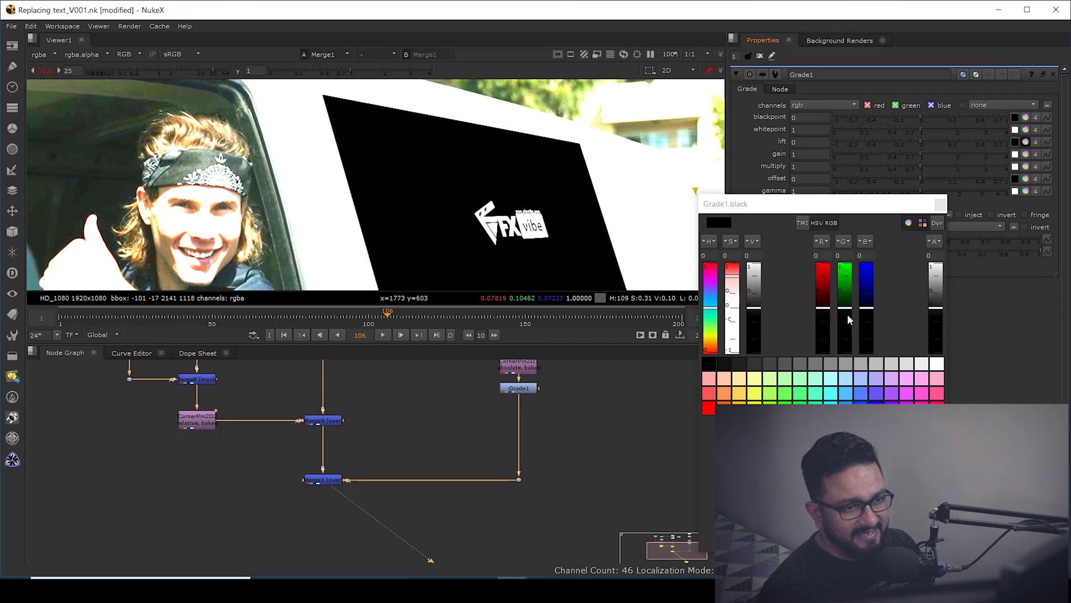
pyautogui.moveTo(868, 311); pyautogui.dragTo(866, 309)
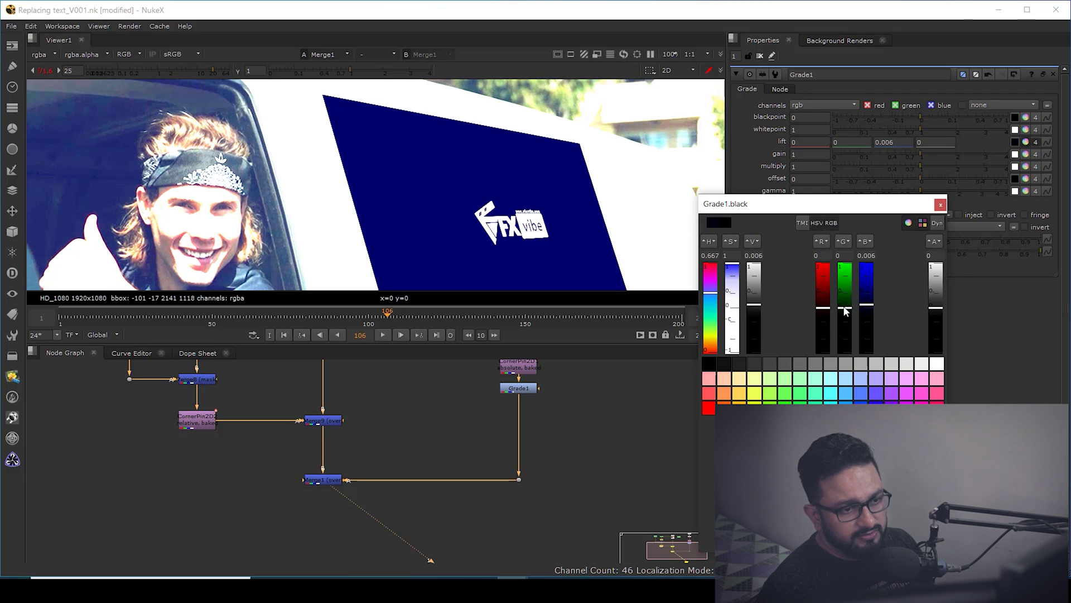
pyautogui.moveTo(846, 312); pyautogui.dragTo(846, 310)
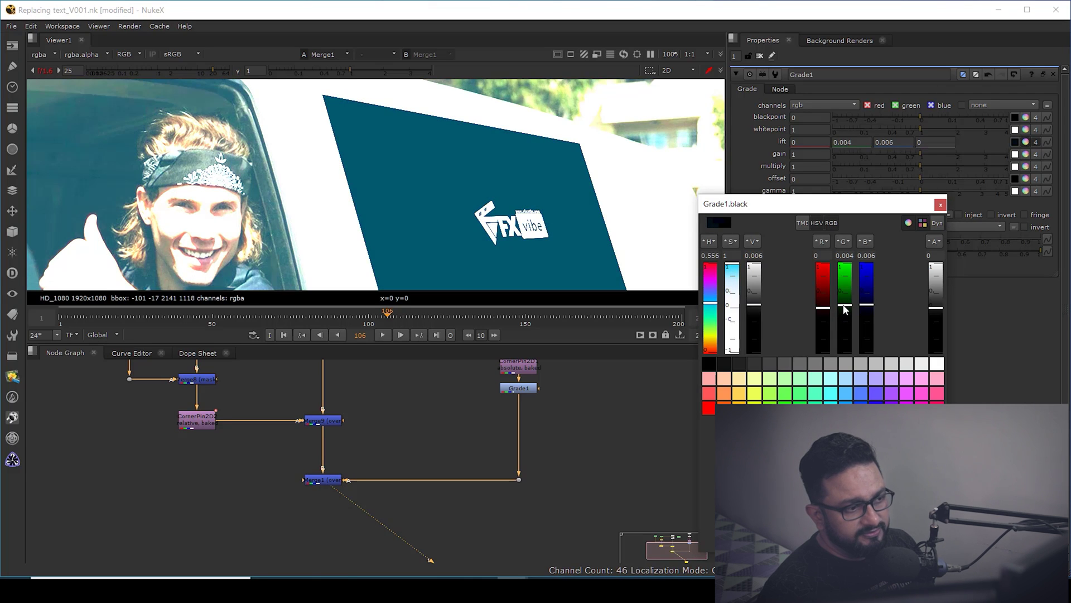
pyautogui.moveTo(846, 311); pyautogui.dragTo(846, 310)
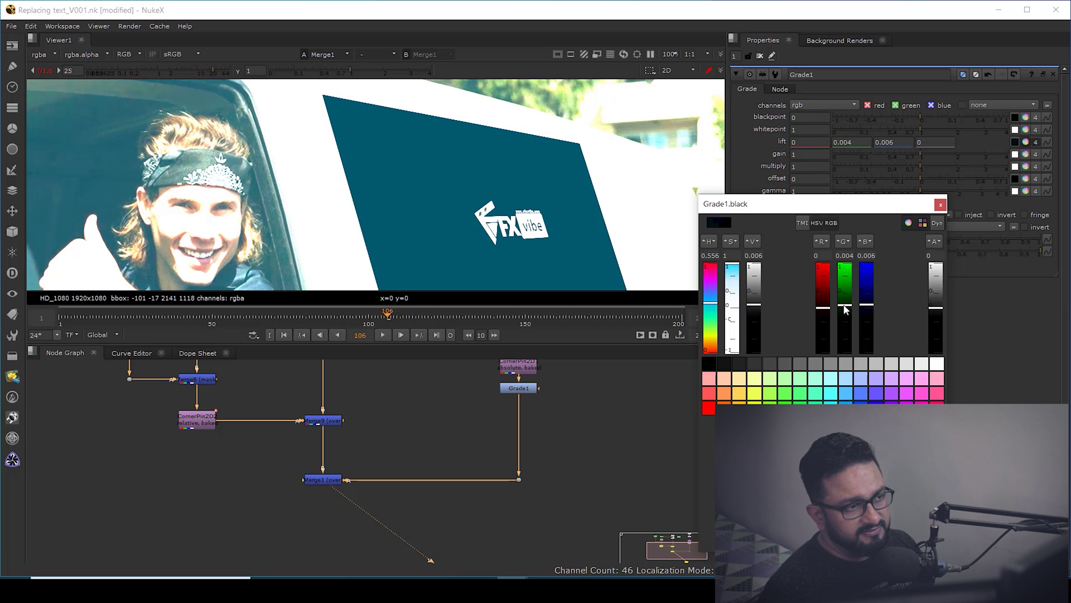
pyautogui.moveTo(758, 305); pyautogui.dragTo(759, 308)
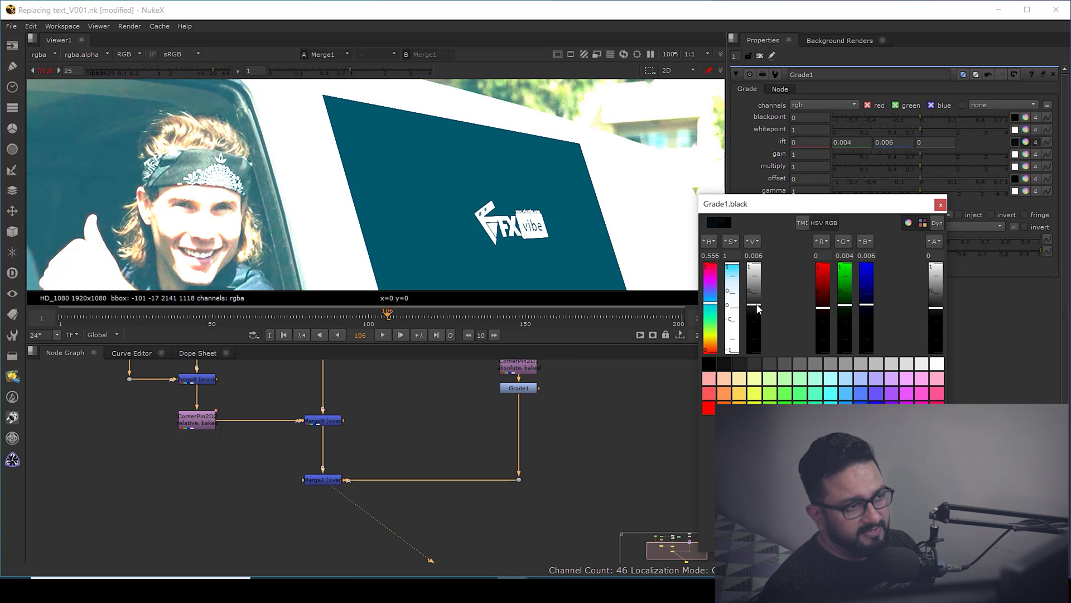
pyautogui.click(940, 205)
pyautogui.scroll(-3, 361, 205)
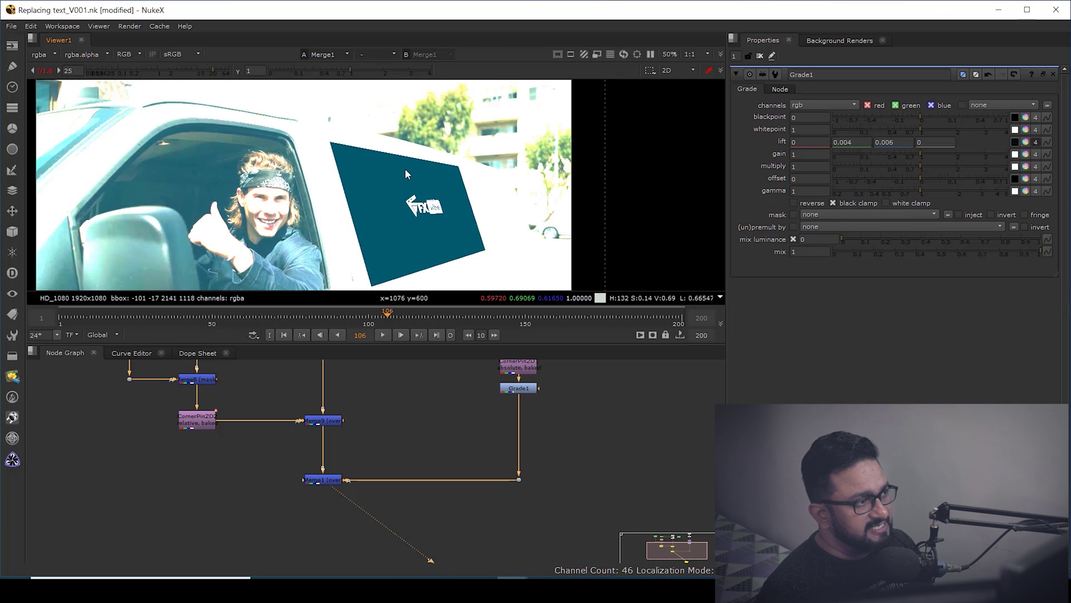
# Limit the Grade node below the logo's CornerPin2D by setting its mask channel to rgba.alpha
pyautogui.scroll(-4, 483, 448)
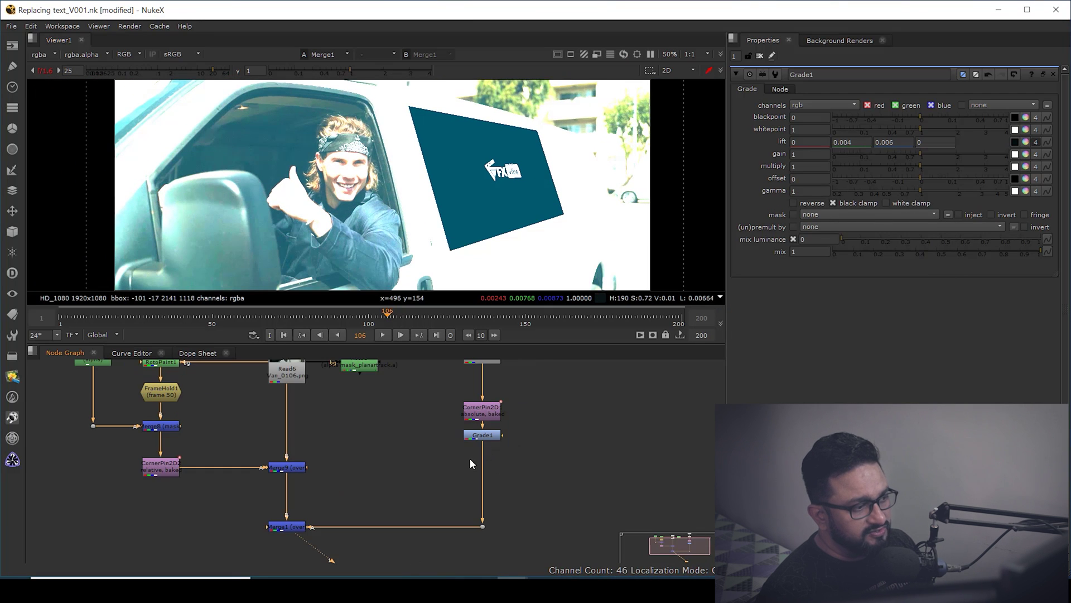
pyautogui.scroll(-2, 416, 484)
pyautogui.click(490, 430)
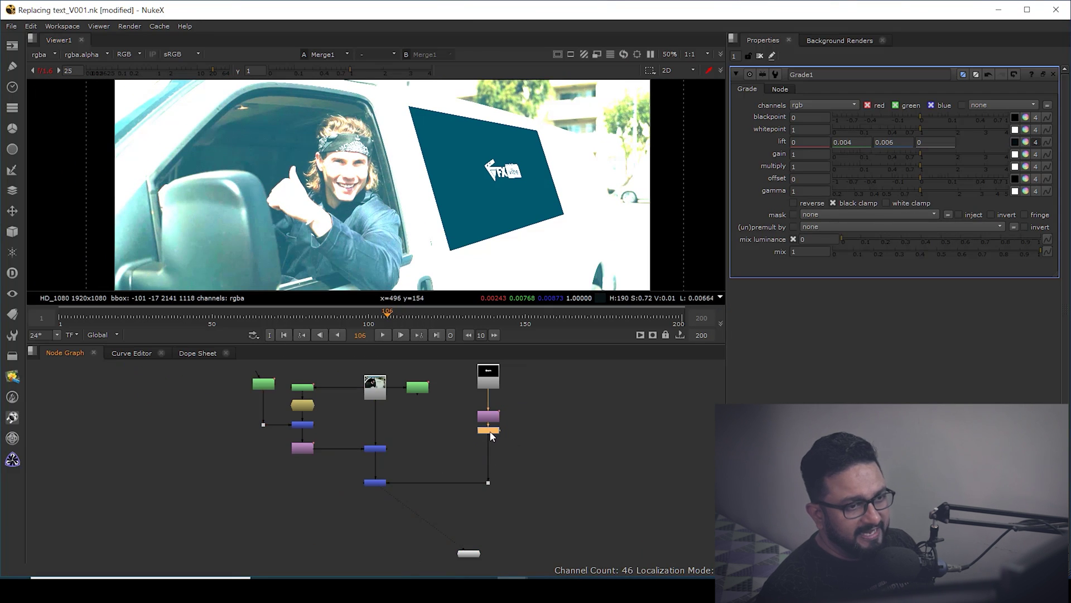
pyautogui.click(819, 215)
pyautogui.click(839, 268)
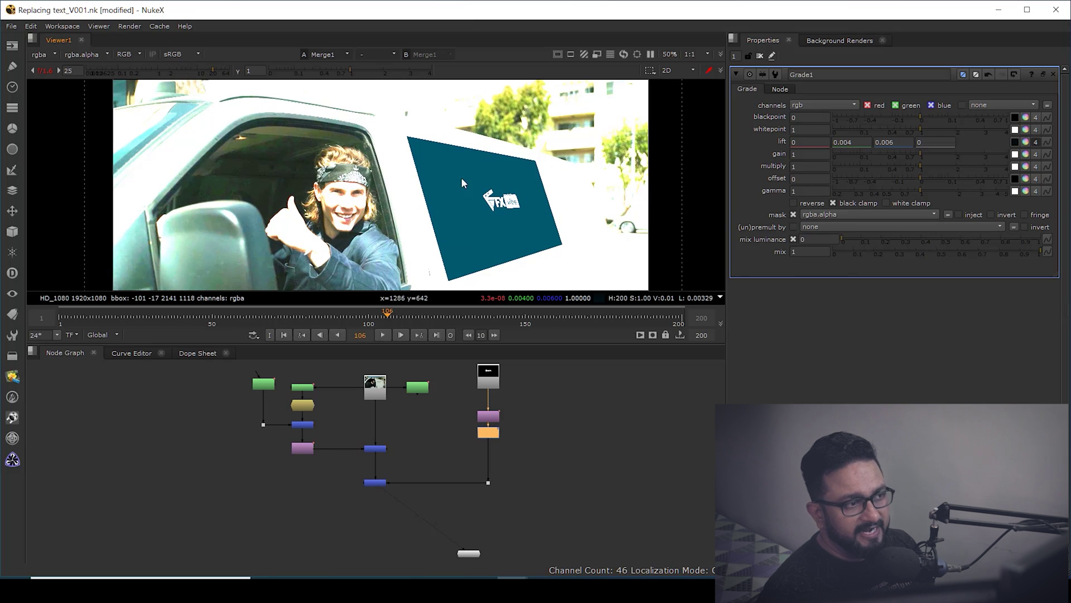
# Reset the viewer gain to 1 and examine the upper corners and edges of the logo panel against the van
pyautogui.click(45, 71)
pyautogui.moveTo(506, 222); pyautogui.dragTo(529, 218, button='middle')
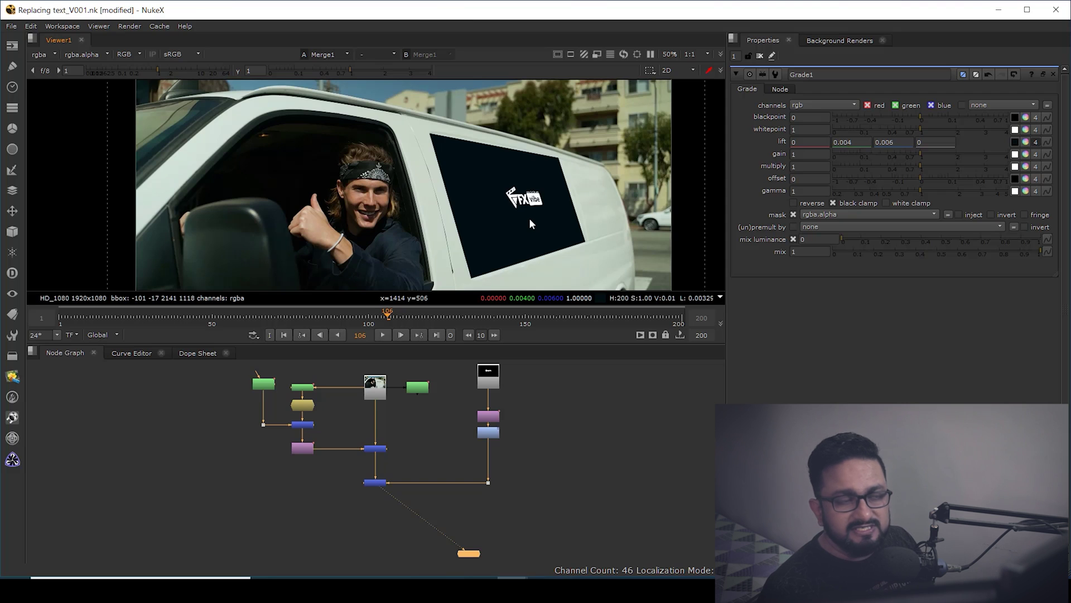
pyautogui.scroll(4, 480, 159)
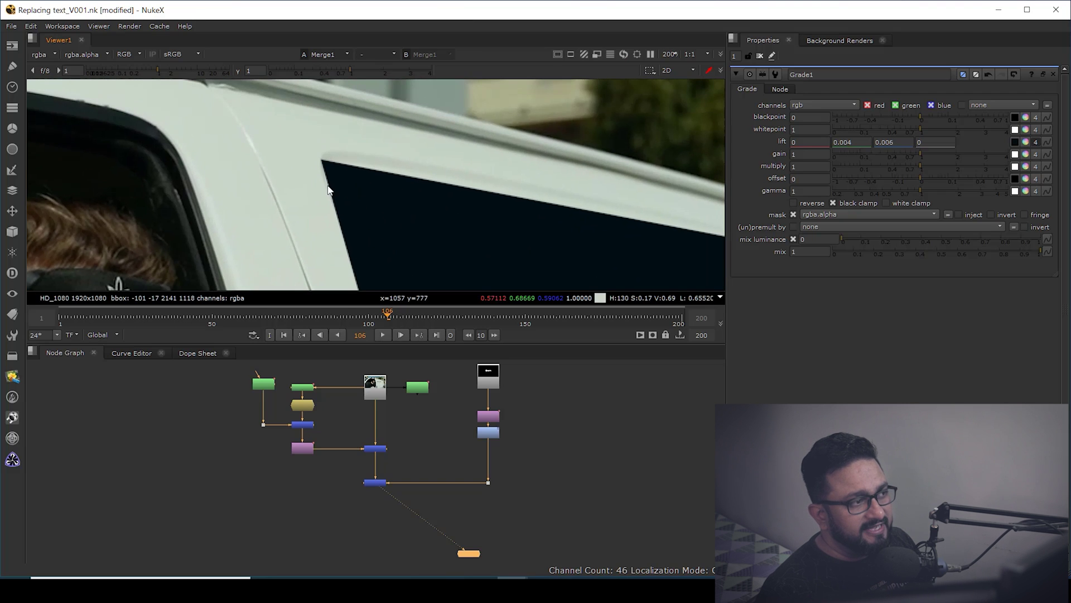
pyautogui.moveTo(381, 219); pyautogui.dragTo(382, 221)
pyautogui.scroll(-4, 554, 233)
pyautogui.moveTo(554, 232); pyautogui.dragTo(342, 124, button='middle')
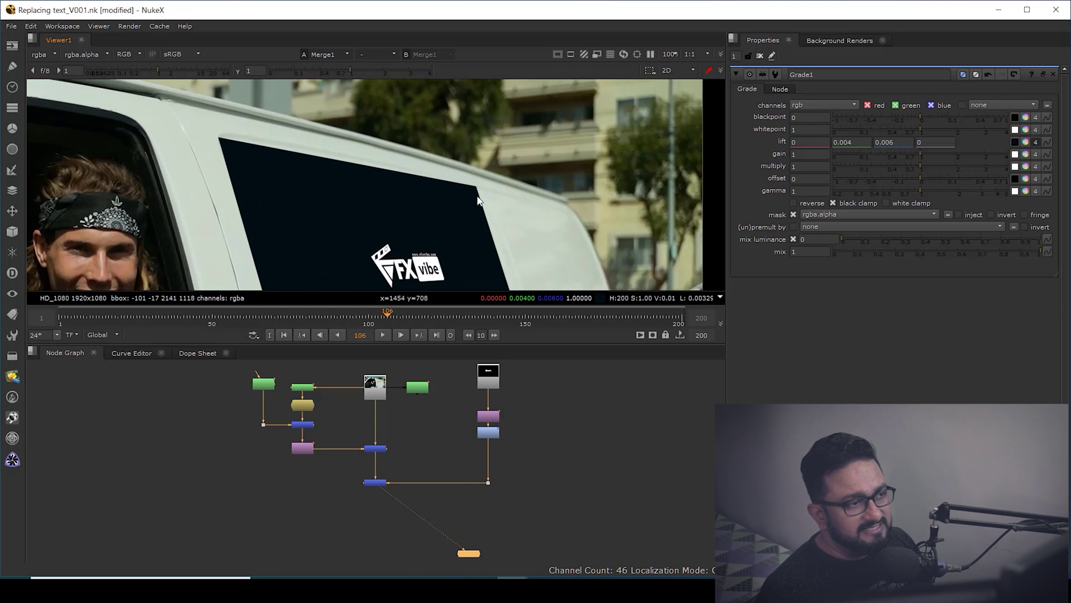
pyautogui.scroll(3, 477, 201)
pyautogui.moveTo(446, 160); pyautogui.dragTo(487, 192)
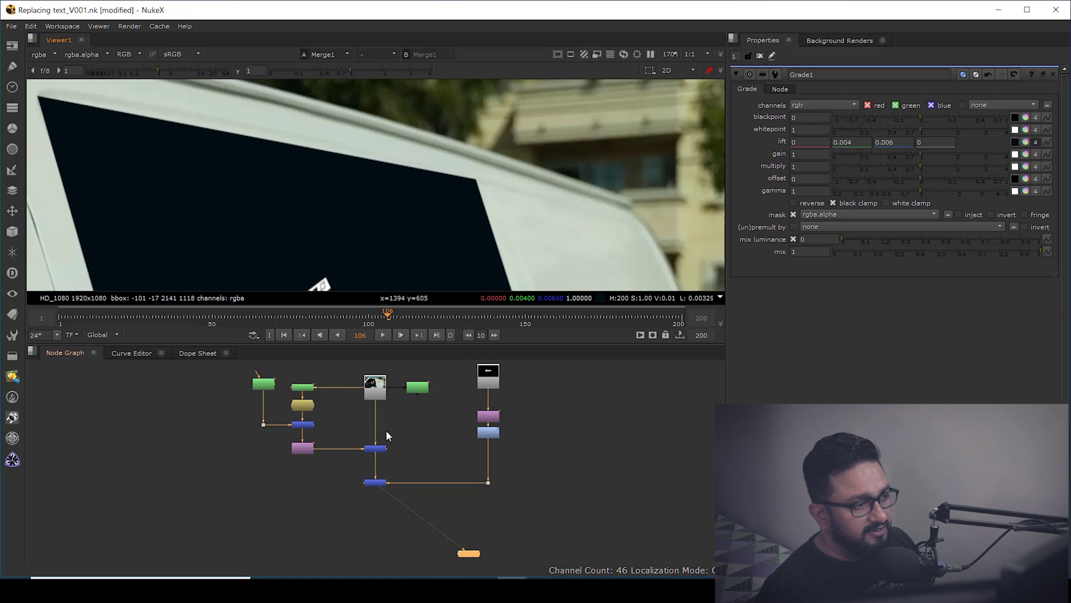
# Display the original van plate in the viewer to compare its lettering and edges with the logo panel
pyautogui.moveTo(375, 390); pyautogui.dragTo(383, 411, button='middle')
pyautogui.press('1')
pyautogui.scroll(-2, 162, 156)
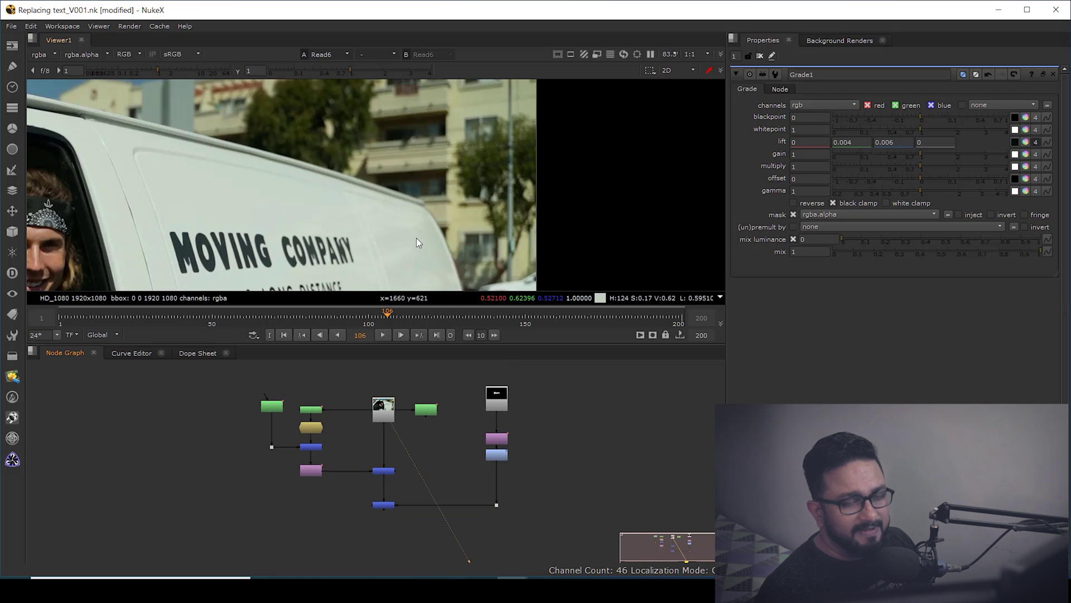
pyautogui.scroll(-2, 397, 155)
pyautogui.keyDown('ctrl'); pyautogui.keyDown('shift'); pyautogui.moveTo(277, 116); pyautogui.dragTo(440, 266); pyautogui.keyUp('shift'); pyautogui.keyUp('ctrl')
# Save the script
pyautogui.hotkey('ctrl', 's')
pyautogui.moveTo(461, 468); pyautogui.dragTo(455, 451, button='middle')
pyautogui.click(581, 443)
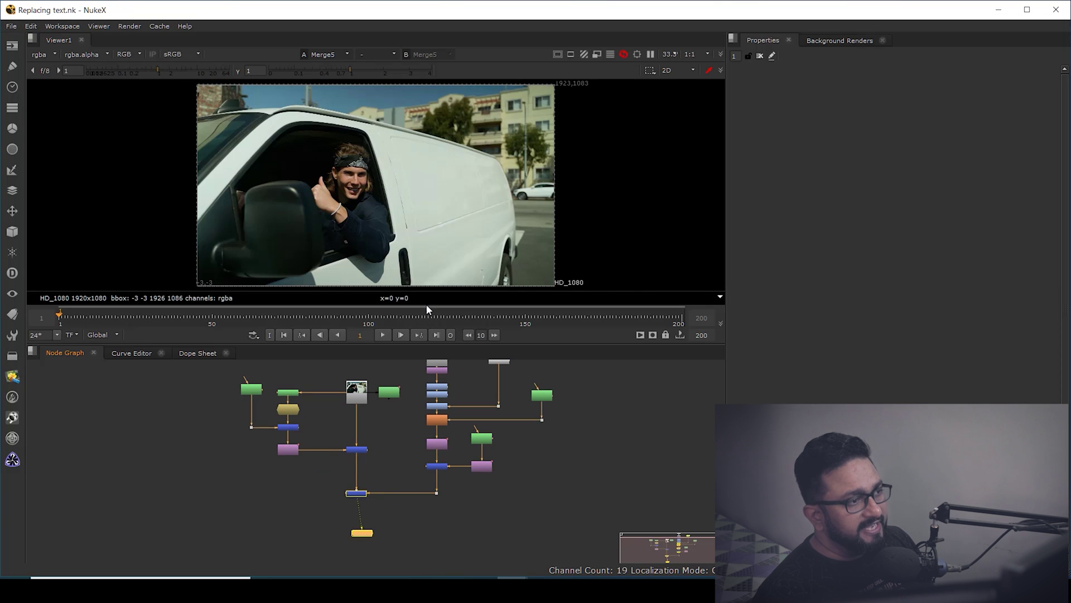
# Examine the rounded corners and blending of the logo panel in the finished Replacing text.nk comp, using an enlarged viewer
pyautogui.scroll(3, 449, 196)
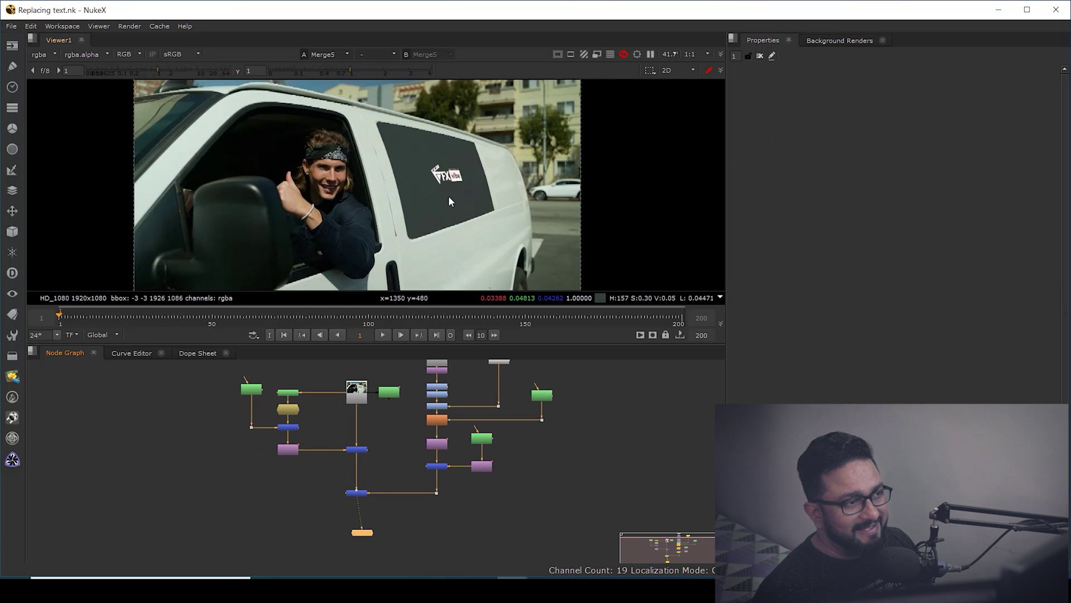
pyautogui.press('space')
pyautogui.scroll(3, 502, 279)
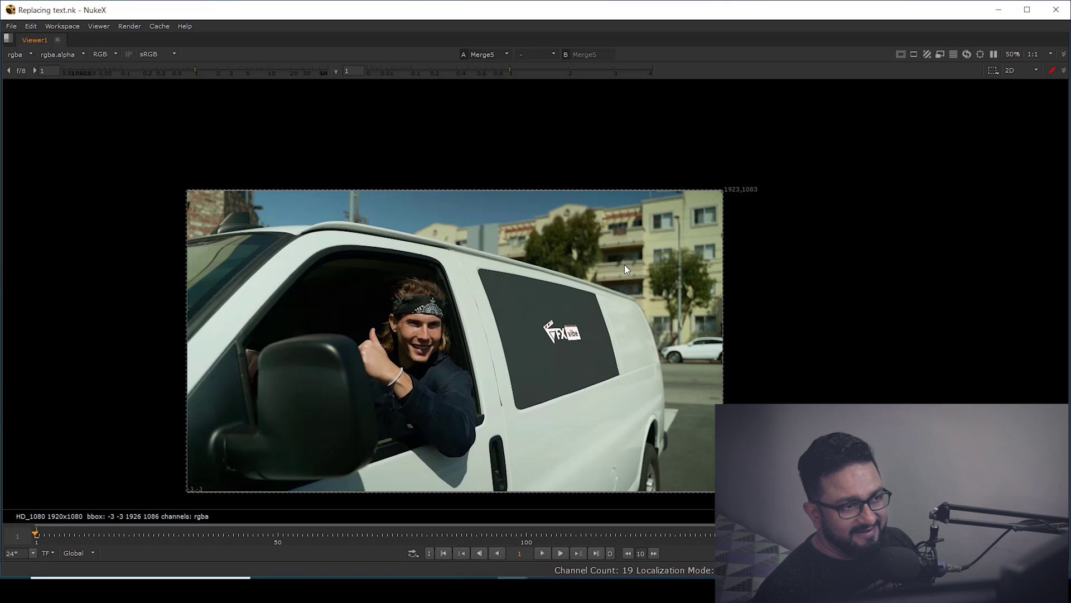
pyautogui.moveTo(491, 281); pyautogui.dragTo(482, 268, button='middle')
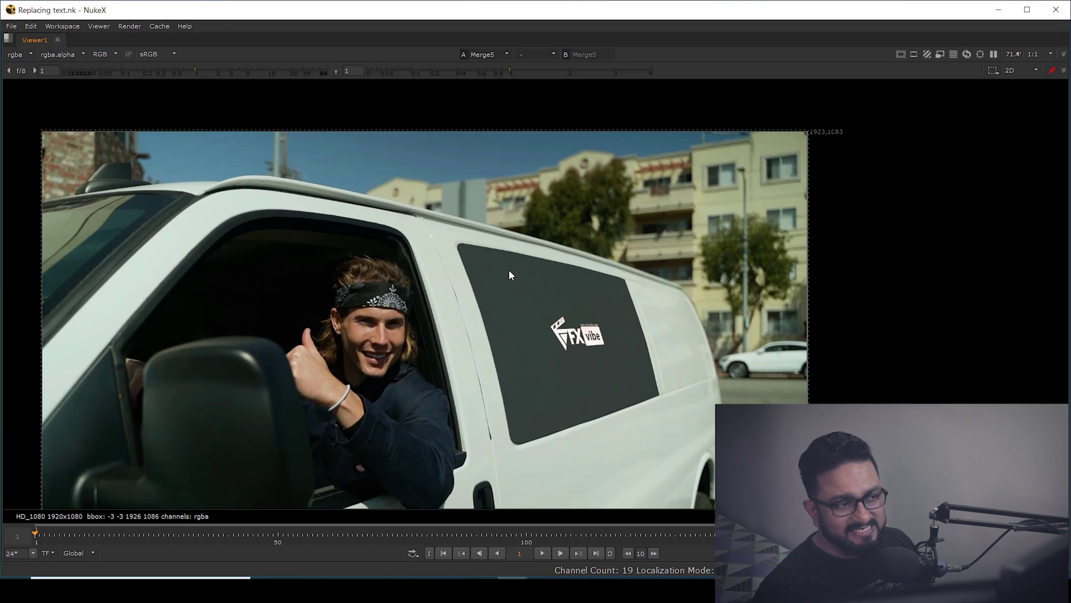
pyautogui.press('space')
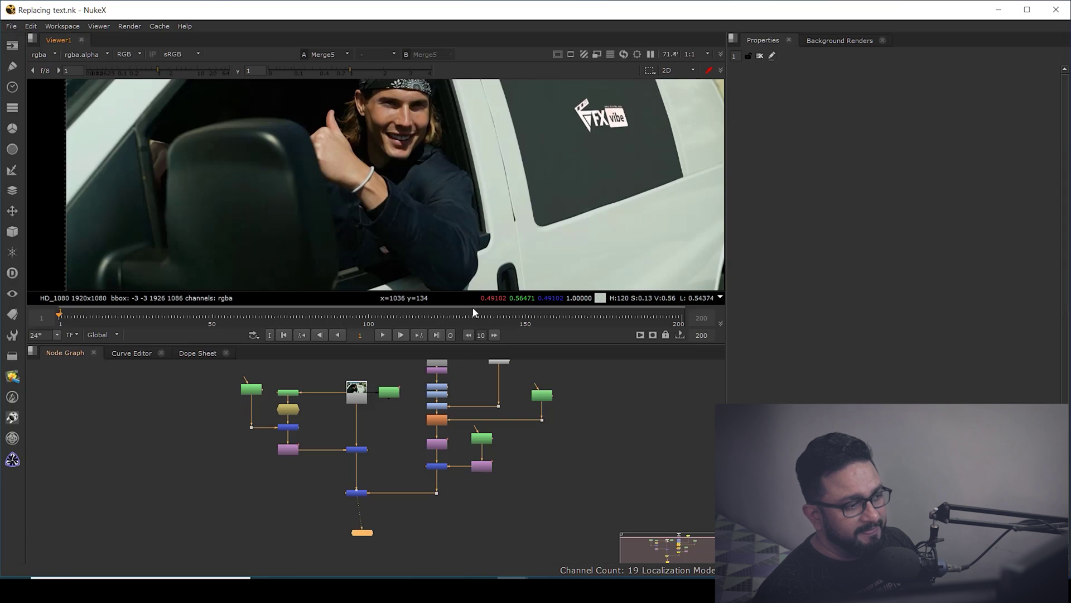
# Play back the finished comp in the full-size viewer to check the logo panel's motion on the van
pyautogui.press('space')
pyautogui.moveTo(501, 305); pyautogui.dragTo(528, 287, button='middle')
pyautogui.click(542, 553)
pyautogui.moveTo(590, 444); pyautogui.dragTo(653, 350, button='middle')
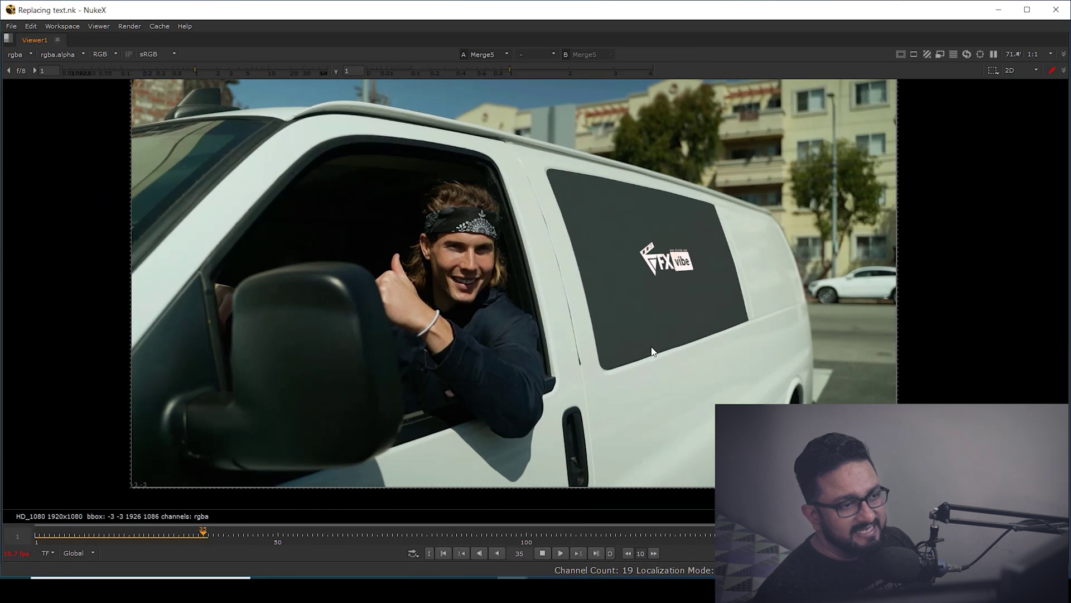